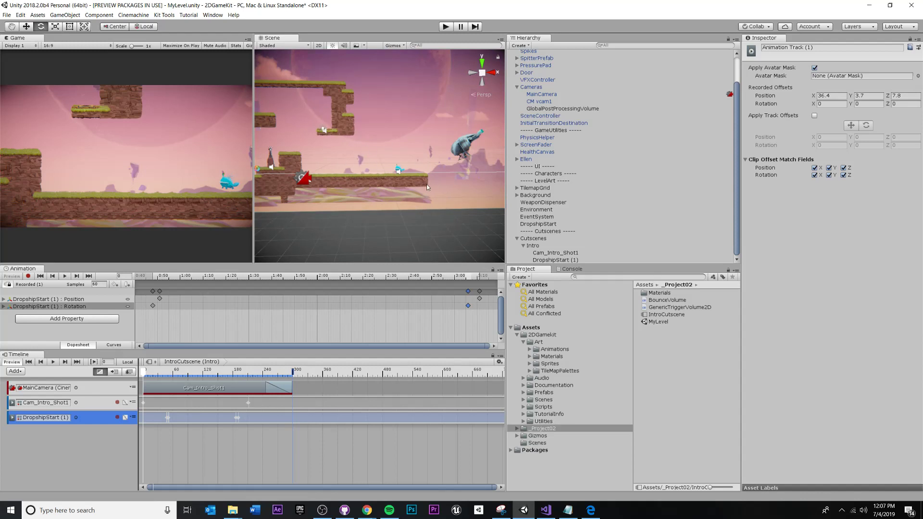
# Bring the distant dropship into the Scene view and enter Play mode to watch the intro cutscene.
pyautogui.moveTo(296, 160)
pyautogui.mouseDown(button='middle')
pyautogui.moveTo(370, 180)
pyautogui.moveTo(399, 168)
pyautogui.moveTo(298, 168)
pyautogui.moveTo(304, 173)
pyautogui.mouseUp(button='middle')
pyautogui.moveTo(452, 161); pyautogui.dragTo(386, 154, button='middle')
pyautogui.moveTo(386, 154)
pyautogui.keyDown('alt'); pyautogui.mouseDown()
pyautogui.moveTo(473, 161)
pyautogui.moveTo(480, 149)
pyautogui.moveTo(389, 154)
pyautogui.mouseUp(); pyautogui.keyUp('alt')
pyautogui.scroll(3, 445, 139)
pyautogui.scroll(-2, 443, 138)
pyautogui.scroll(-2, 425, 150)
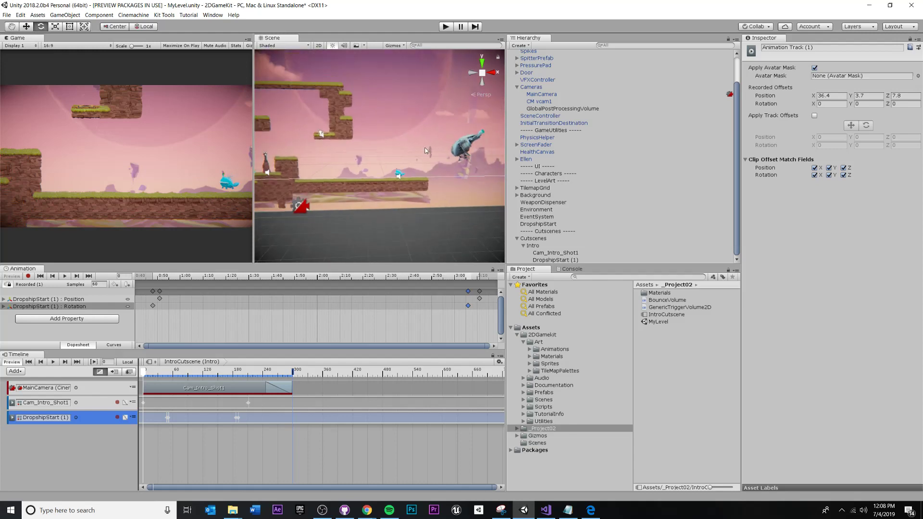
pyautogui.click(446, 27)
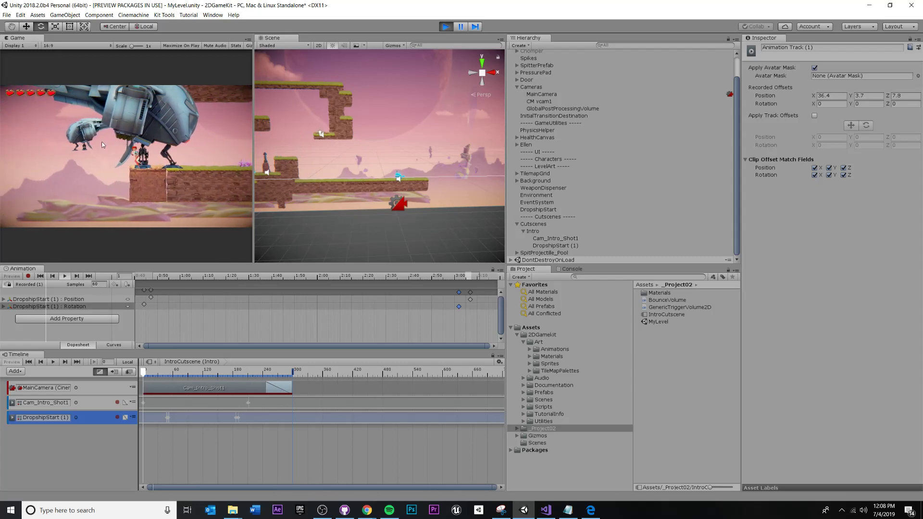
# Exit Play mode, scrub the Timeline to frames 252 and 48, then deselect the DropshipStart (1) track.
pyautogui.click(445, 28)
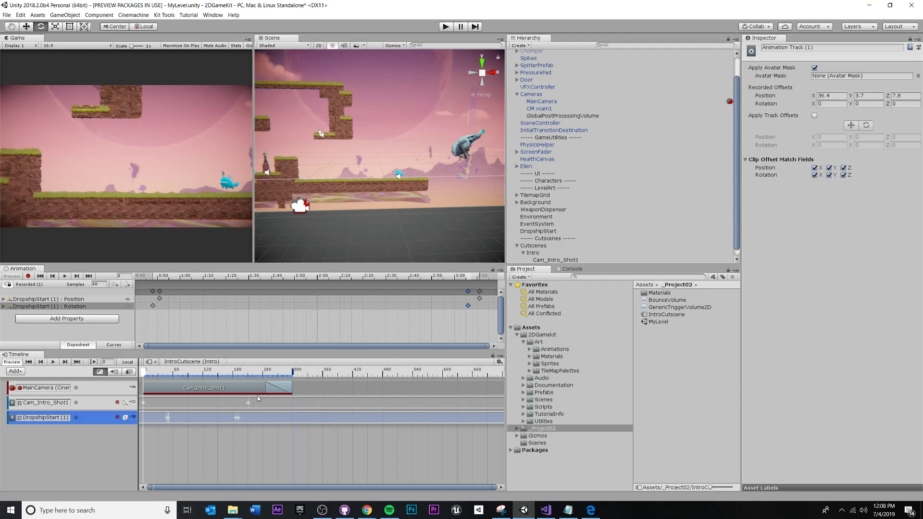
pyautogui.moveTo(276, 377); pyautogui.dragTo(311, 376)
pyautogui.moveTo(245, 370); pyautogui.dragTo(167, 372)
pyautogui.click(20, 477)
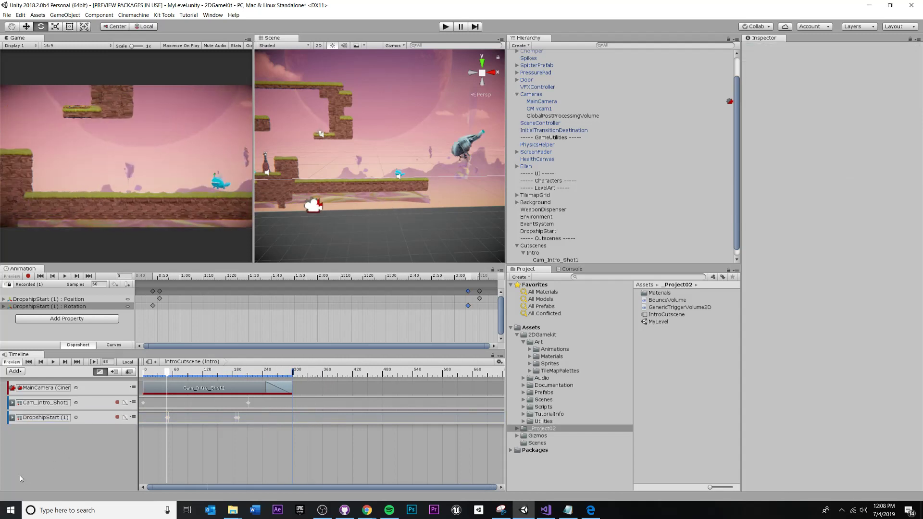
# Add an Activation Track to the IntroCutscene timeline and select DropshipStart (1) in the Hierarchy.
pyautogui.rightClick(25, 442)
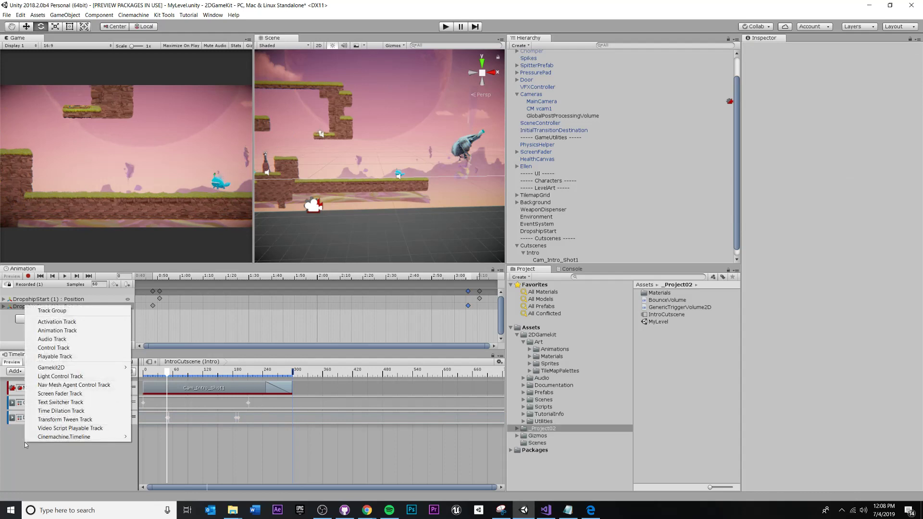
pyautogui.click(80, 323)
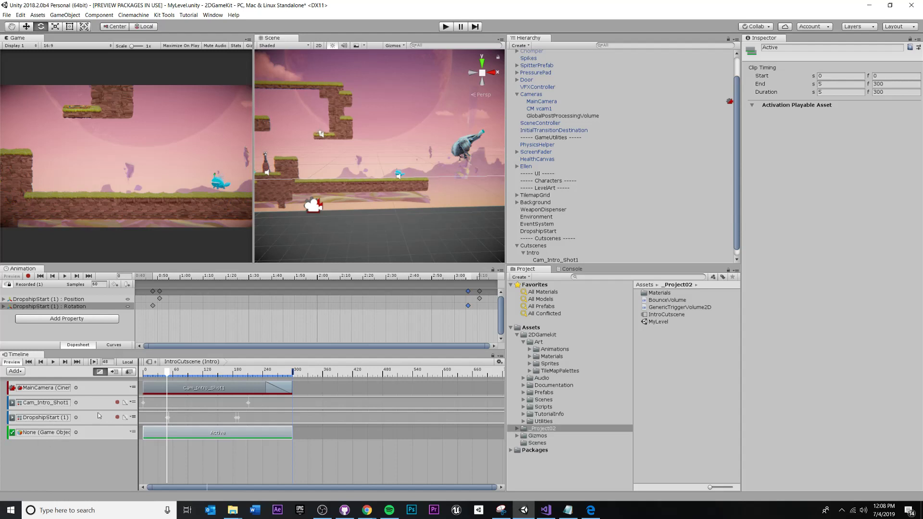
pyautogui.scroll(-1, 556, 198)
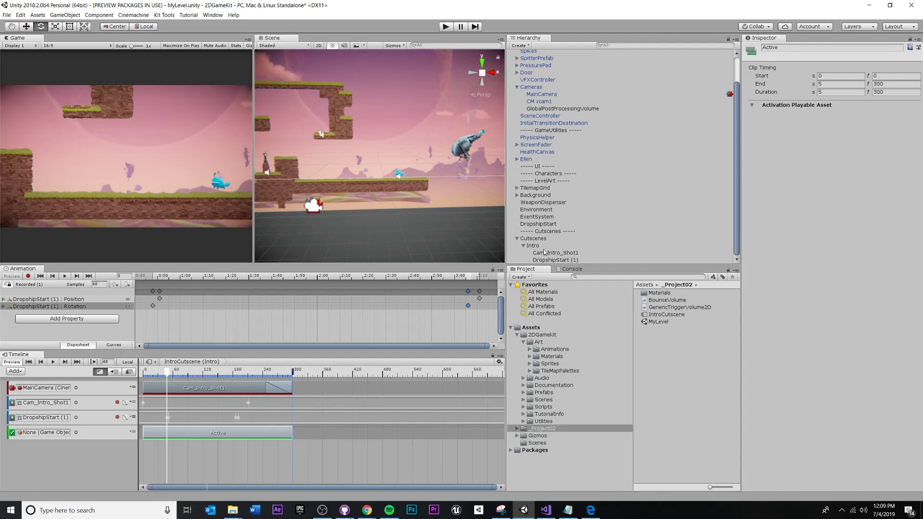
pyautogui.click(552, 260)
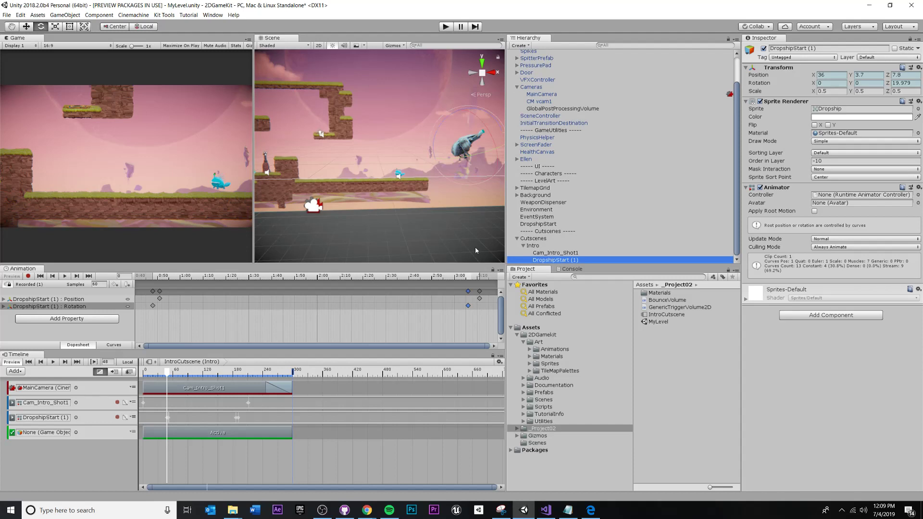
# Bind DropshipStart (1) to the activation track, then scrub the playhead to frames 9 and 75.
pyautogui.moveTo(544, 260); pyautogui.dragTo(47, 434)
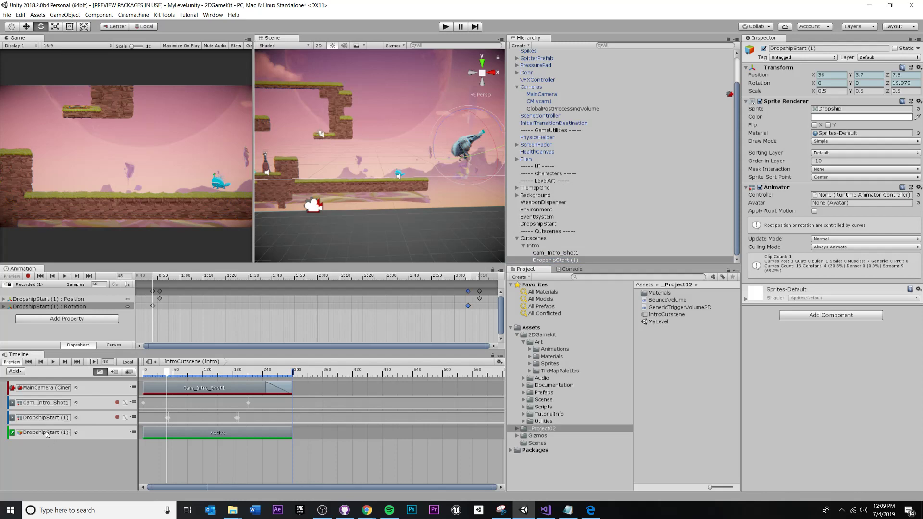
pyautogui.moveTo(167, 371); pyautogui.dragTo(187, 402)
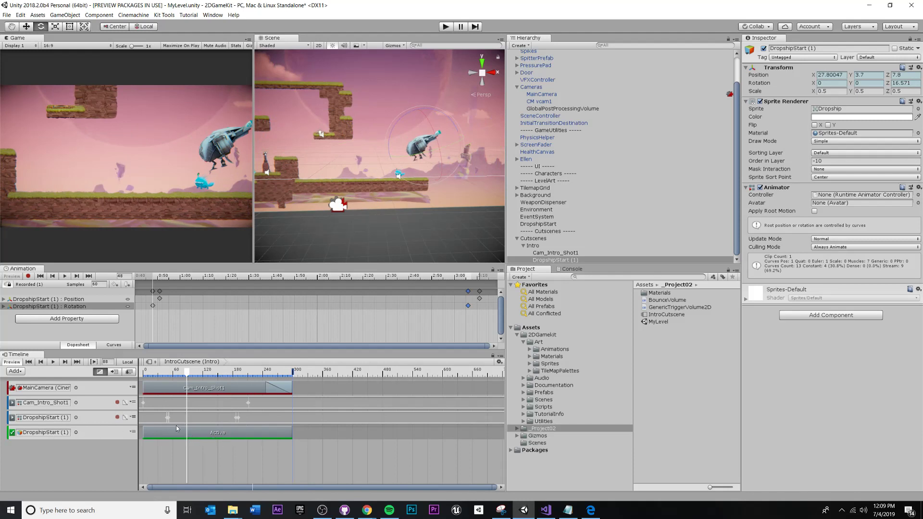
pyautogui.moveTo(190, 377); pyautogui.dragTo(180, 374)
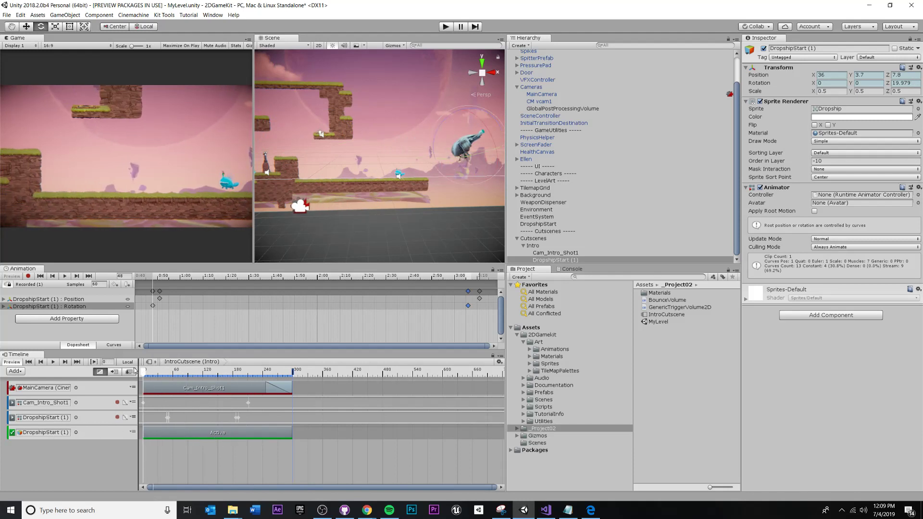
# Play the cutscene preview and save the scene with Ctrl+S.
pyautogui.press('space')
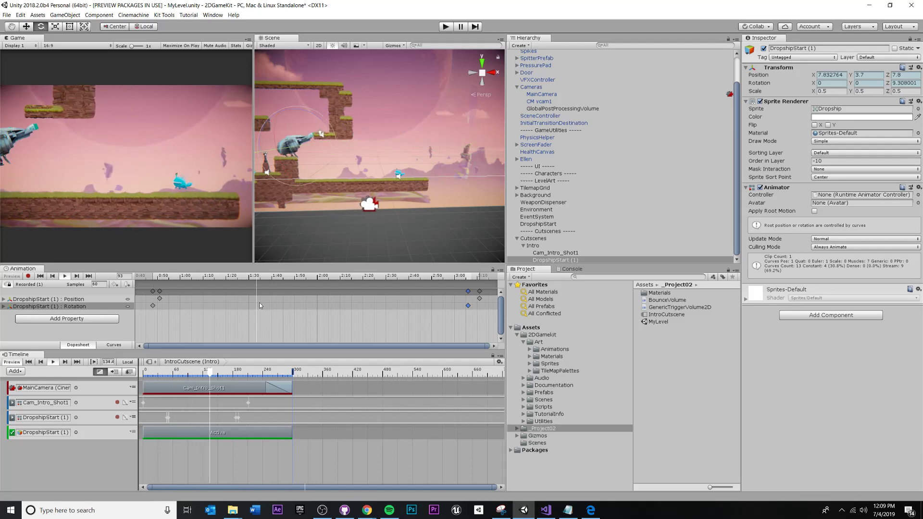
pyautogui.moveTo(376, 138); pyautogui.dragTo(390, 119, button='middle')
pyautogui.hotkey('ctrl', 's')
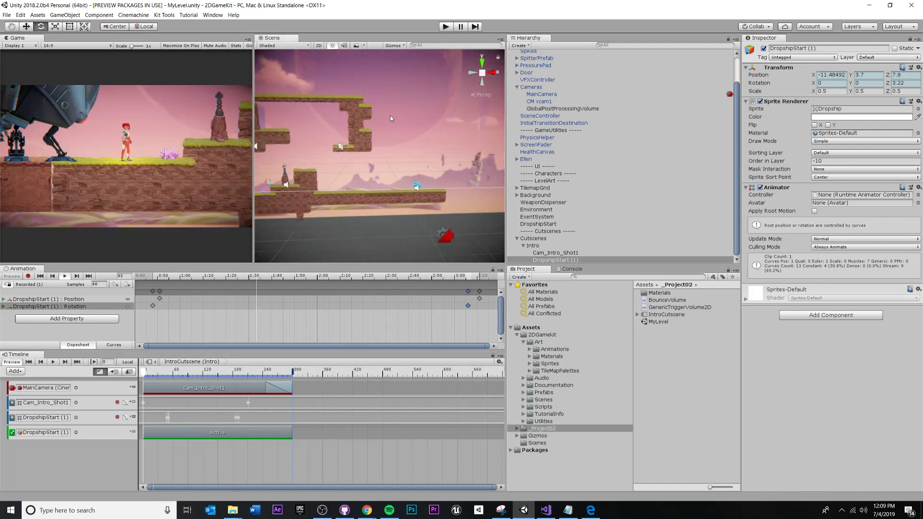
# Play-test the game twice, panning the Scene view to follow the dropship each time.
pyautogui.click(445, 27)
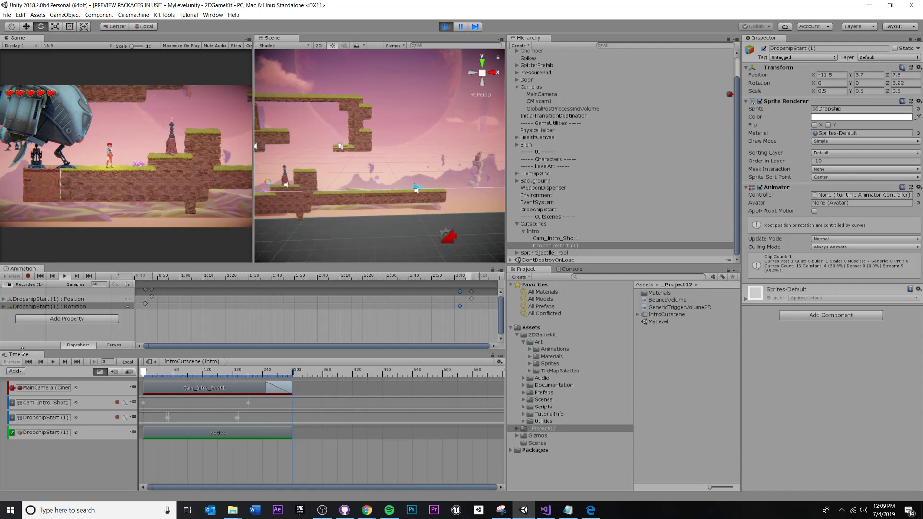
pyautogui.moveTo(311, 180); pyautogui.dragTo(371, 188, button='middle')
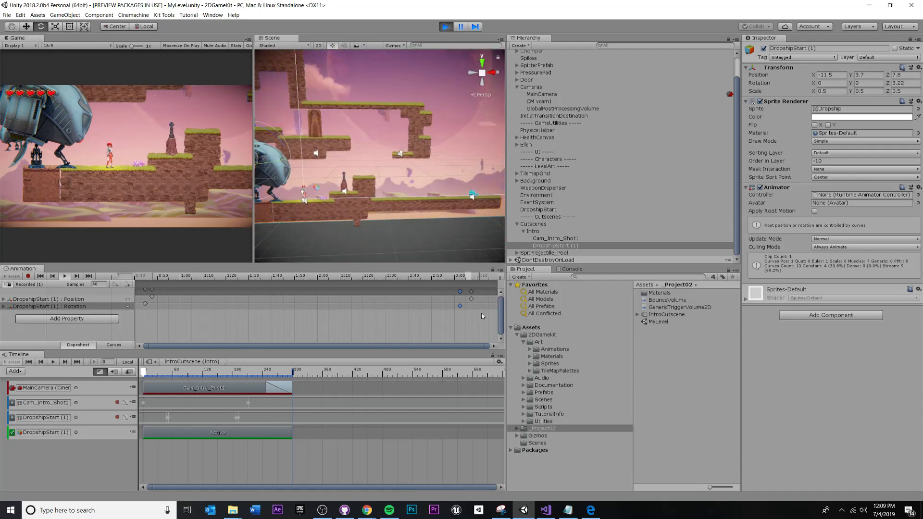
pyautogui.click(492, 355)
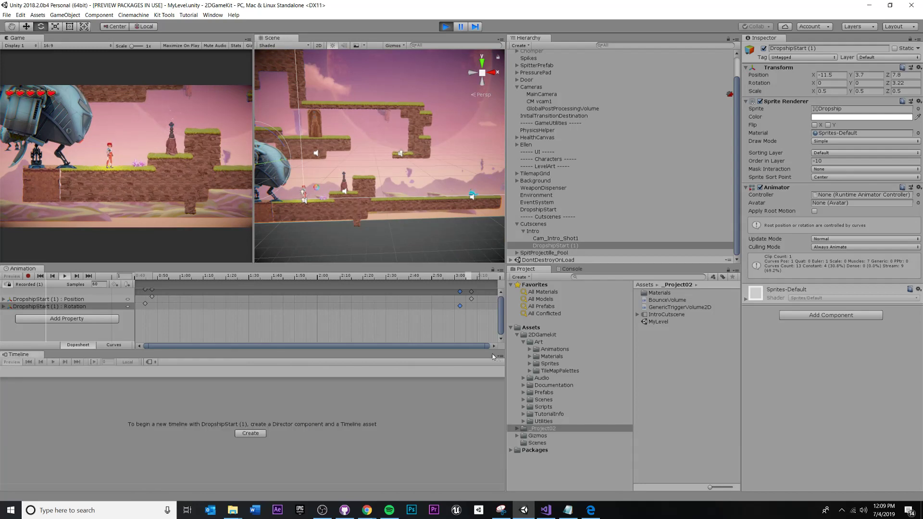
pyautogui.click(379, 206)
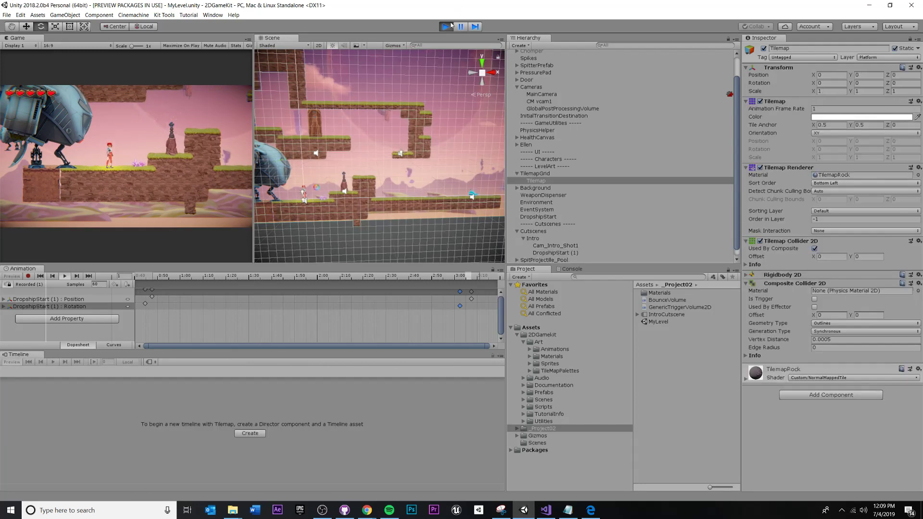
pyautogui.click(450, 26)
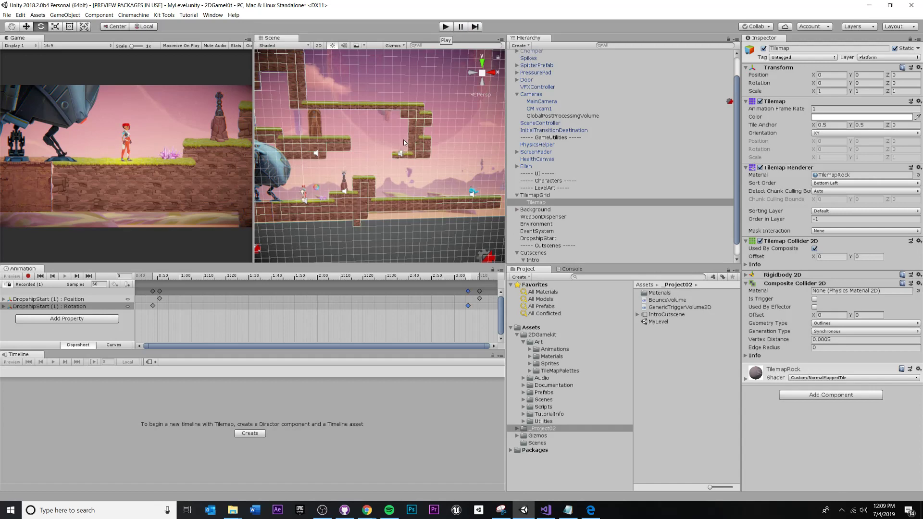
pyautogui.moveTo(404, 140); pyautogui.dragTo(482, 112, button='middle')
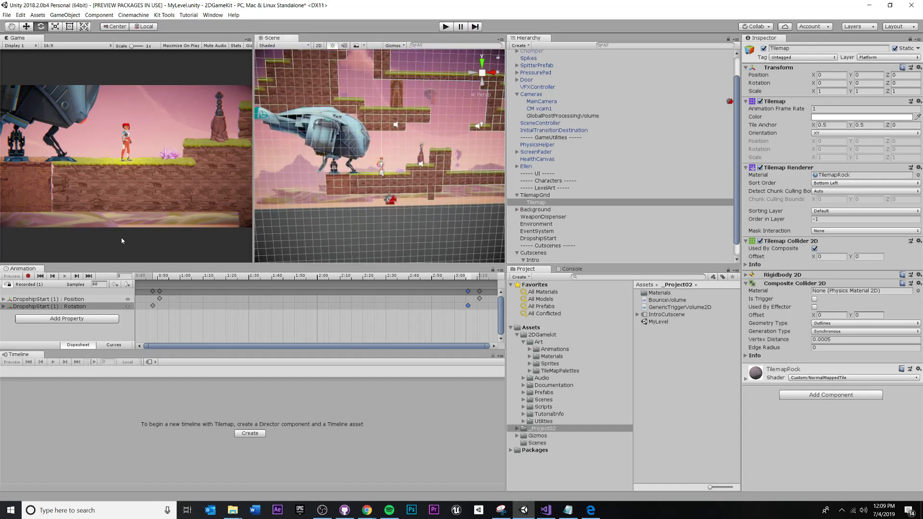
pyautogui.click(443, 27)
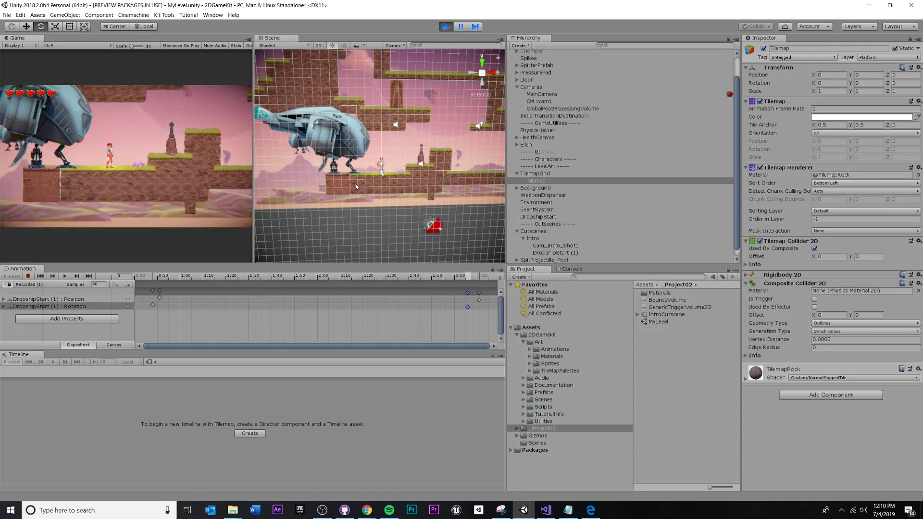
pyautogui.moveTo(356, 183); pyautogui.dragTo(444, 177, button='middle')
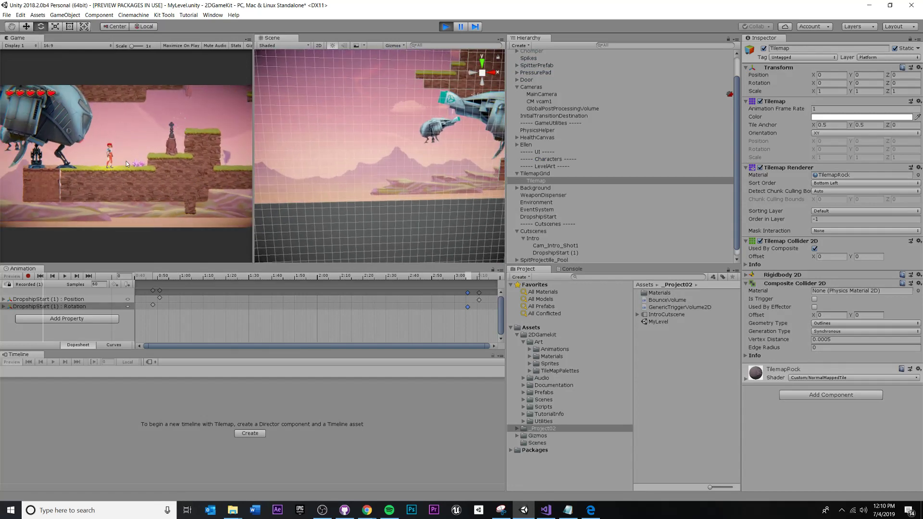
pyautogui.click(445, 27)
# Select the Intro object so the Timeline shows the IntroCutscene tracks.
pyautogui.click(569, 108)
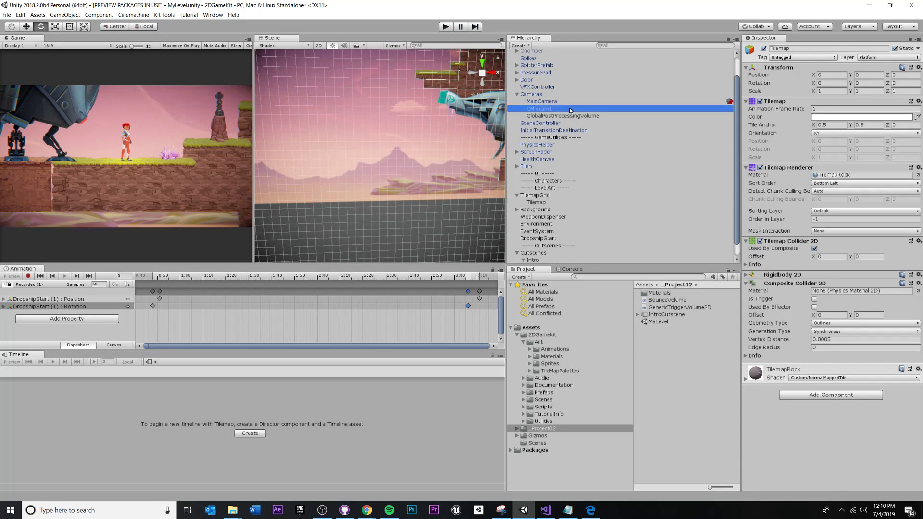
pyautogui.click(564, 136)
pyautogui.click(538, 260)
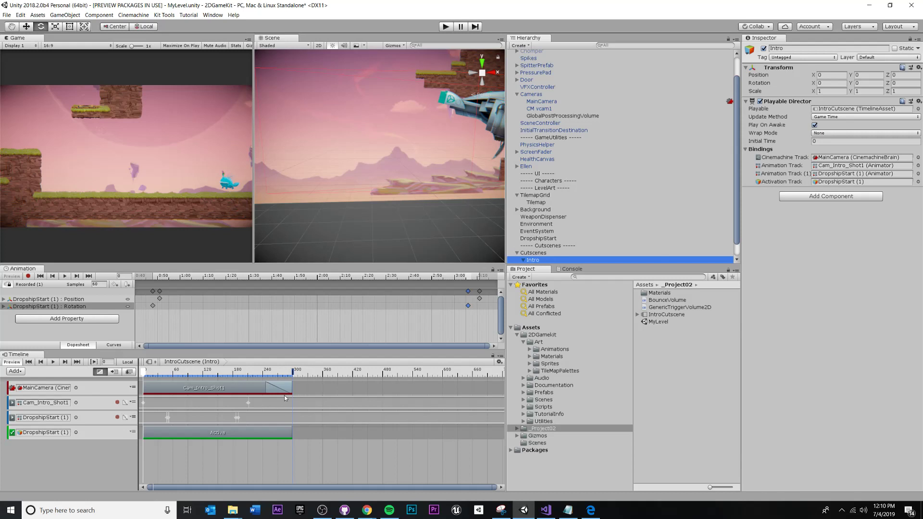
# Zoom in on the DropshipStart (1) Active clip and trim its end to frame 299.
pyautogui.click(102, 435)
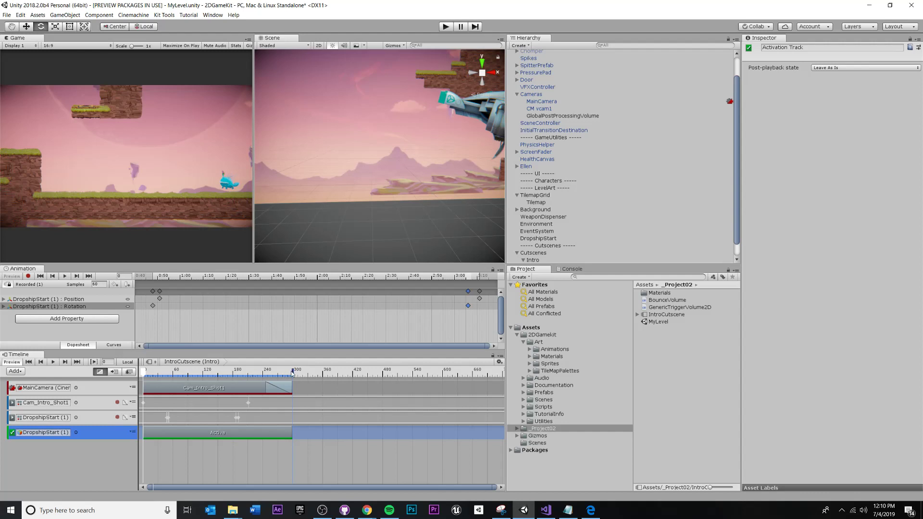
pyautogui.click(291, 428)
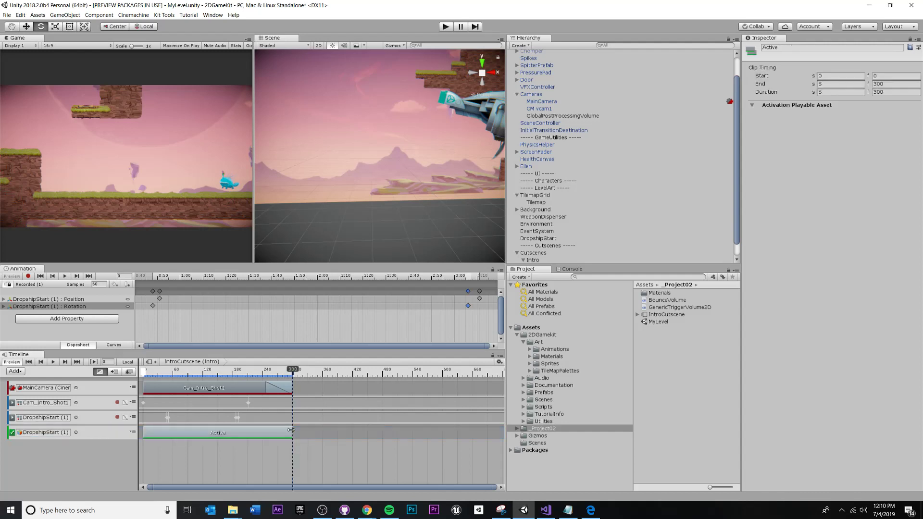
pyautogui.scroll(8, 297, 438)
pyautogui.scroll(10, 283, 437)
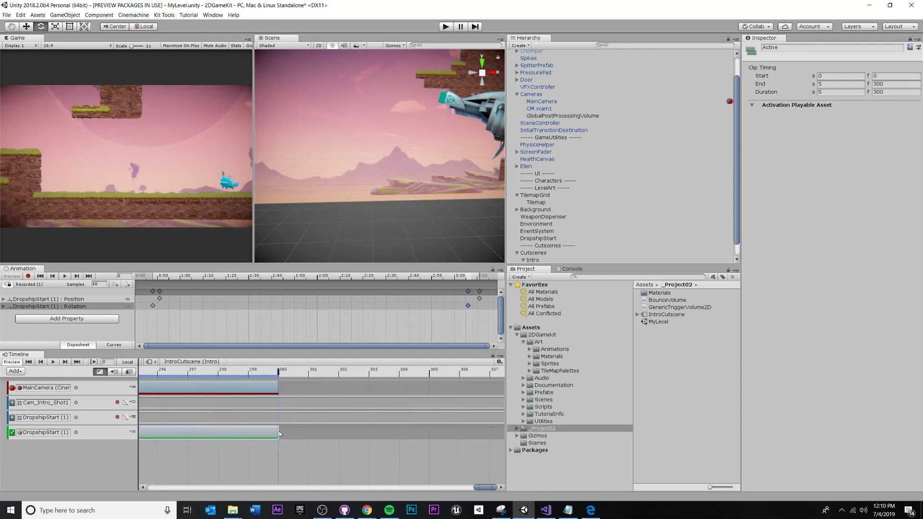
pyautogui.click(279, 432)
pyautogui.click(260, 432)
pyautogui.moveTo(260, 432); pyautogui.dragTo(254, 432)
# Preview the frames just before 300, then play the cutscene from the start.
pyautogui.scroll(-7, 254, 429)
pyautogui.click(251, 371)
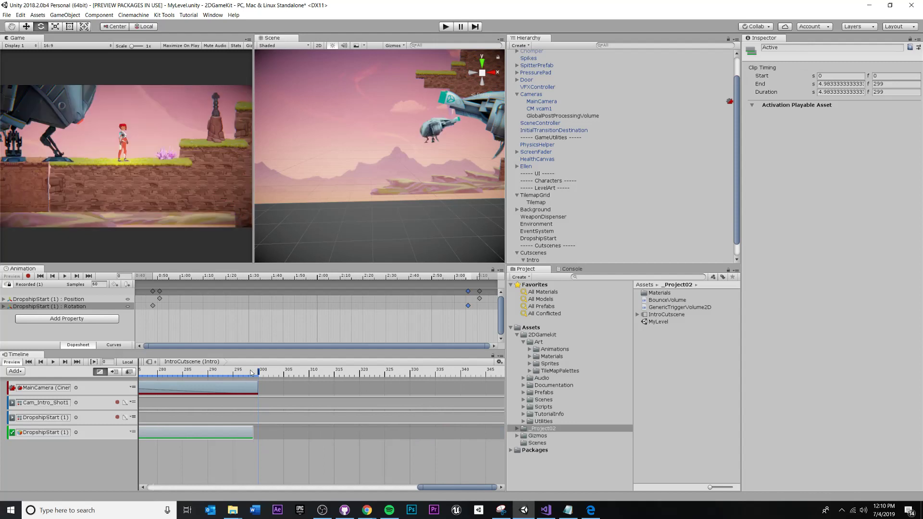
pyautogui.moveTo(243, 370); pyautogui.dragTo(247, 396)
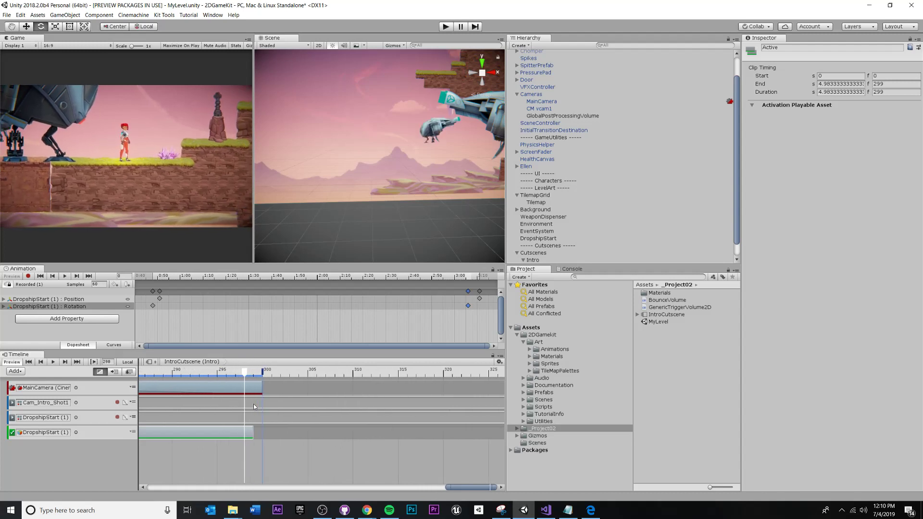
pyautogui.scroll(-10, 252, 402)
pyautogui.scroll(-5, 254, 407)
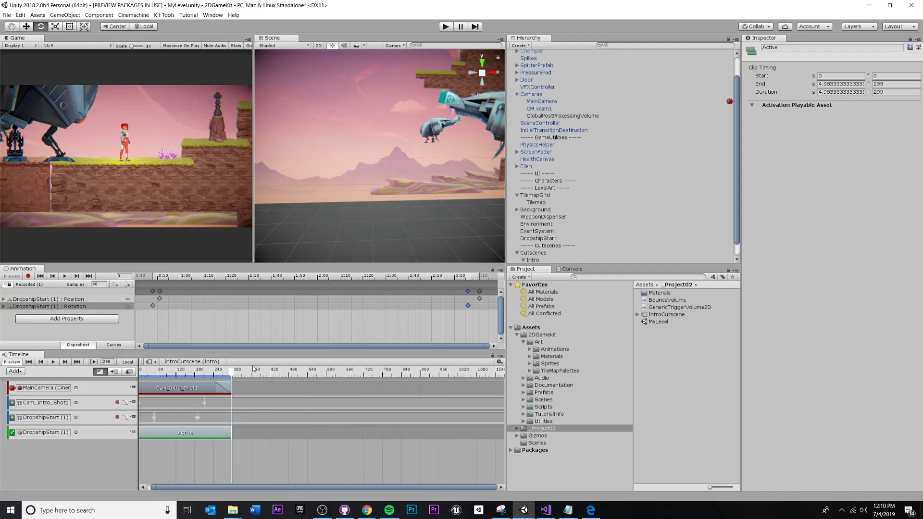
pyautogui.press('space')
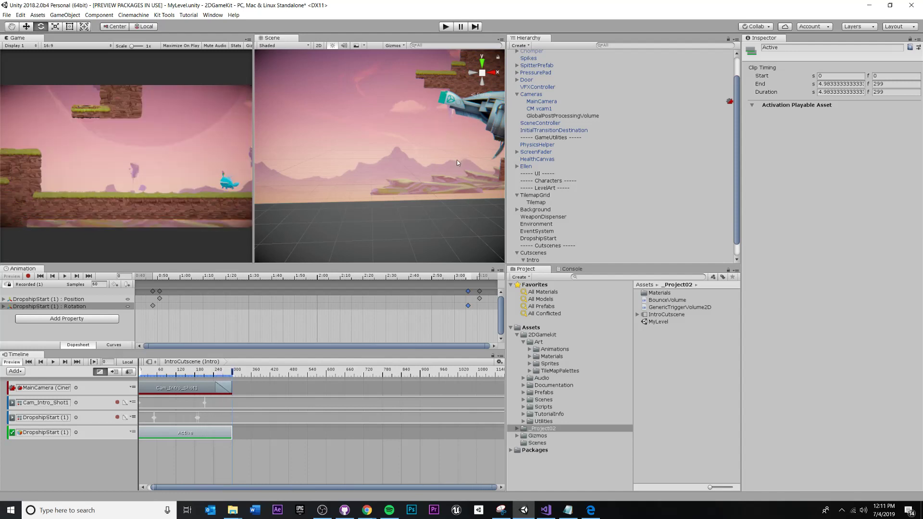
pyautogui.click(444, 27)
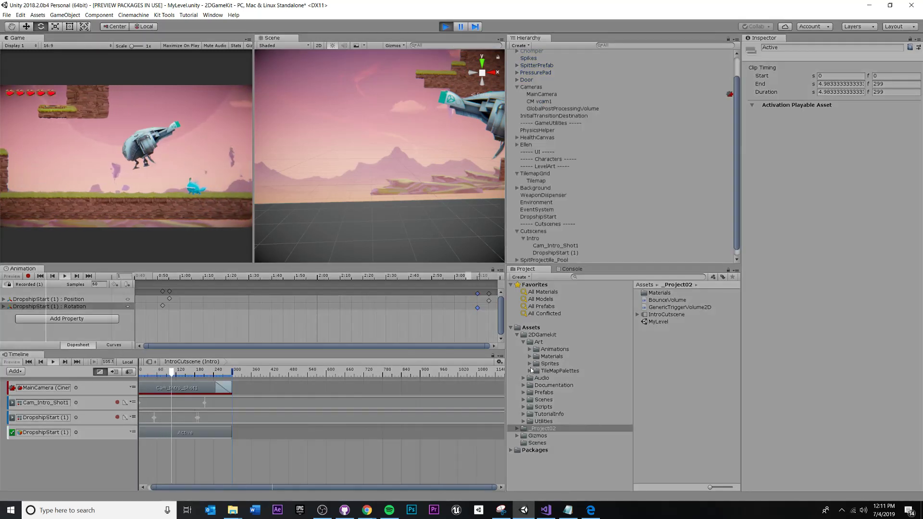
pyautogui.click(549, 187)
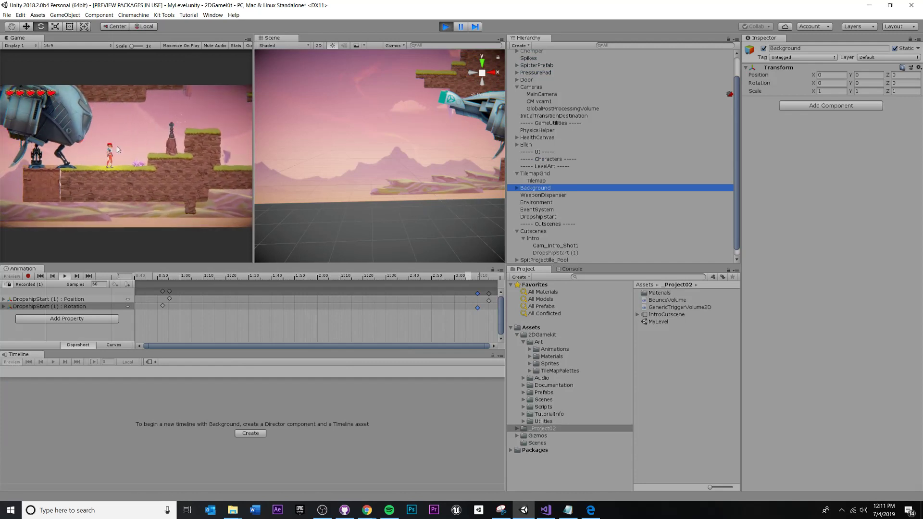
pyautogui.click(33, 161)
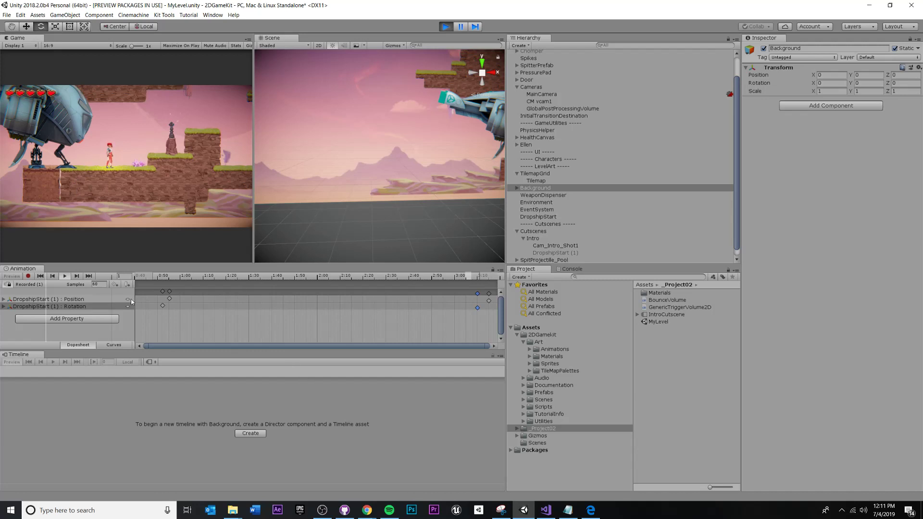
pyautogui.click(445, 27)
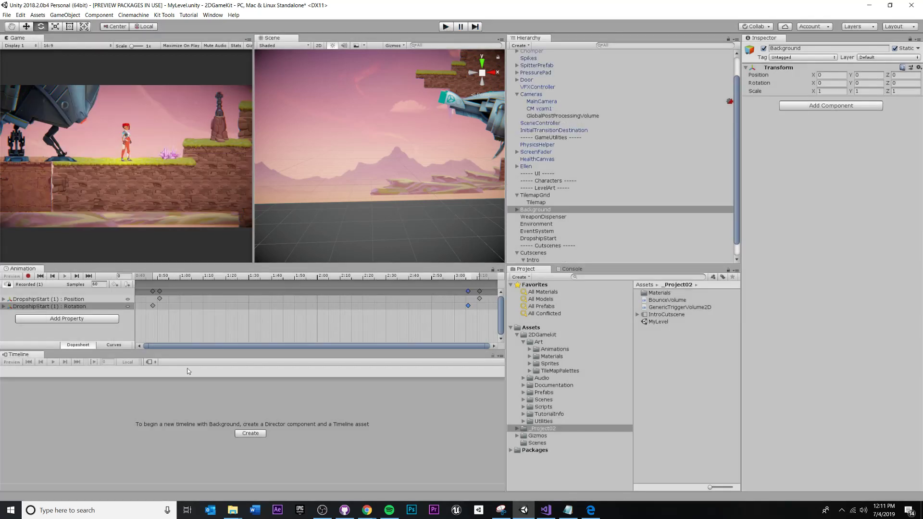
pyautogui.scroll(-1, 545, 240)
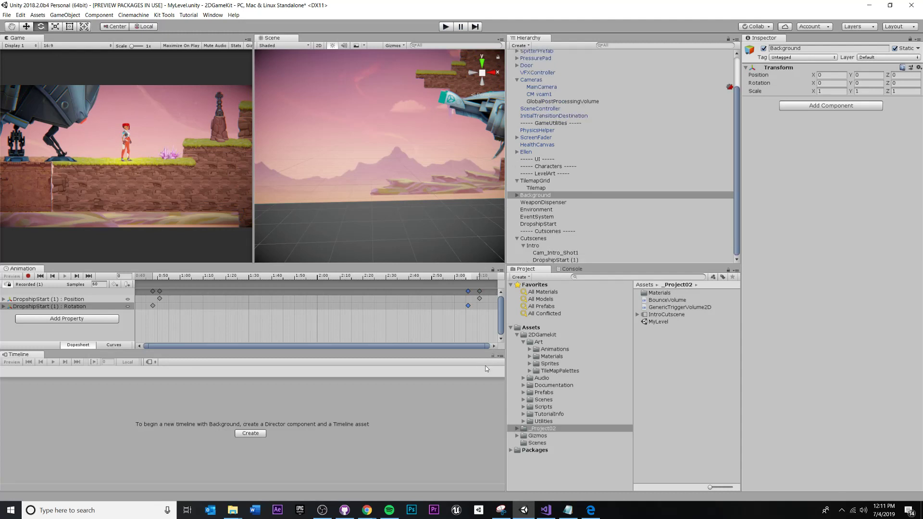
pyautogui.click(533, 246)
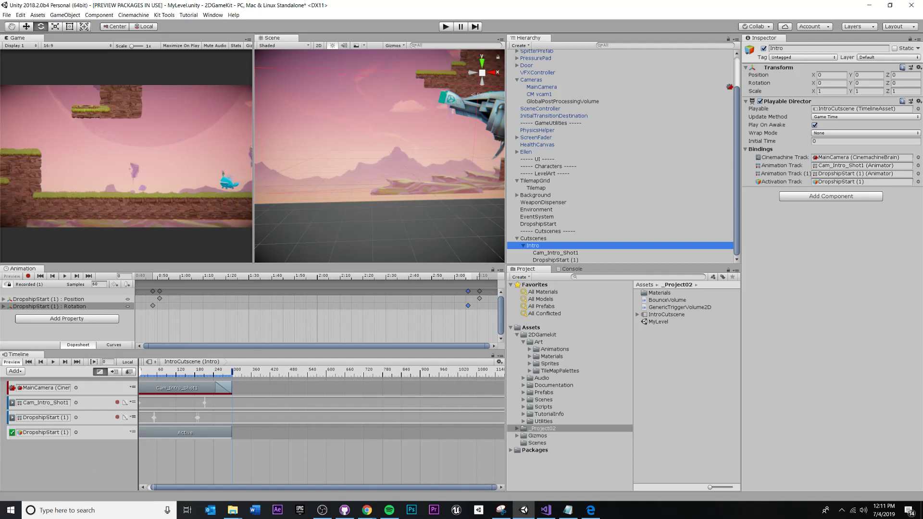
# Move the playhead to frame 68 and trim the Active clip's end to frame 186.
pyautogui.click(493, 358)
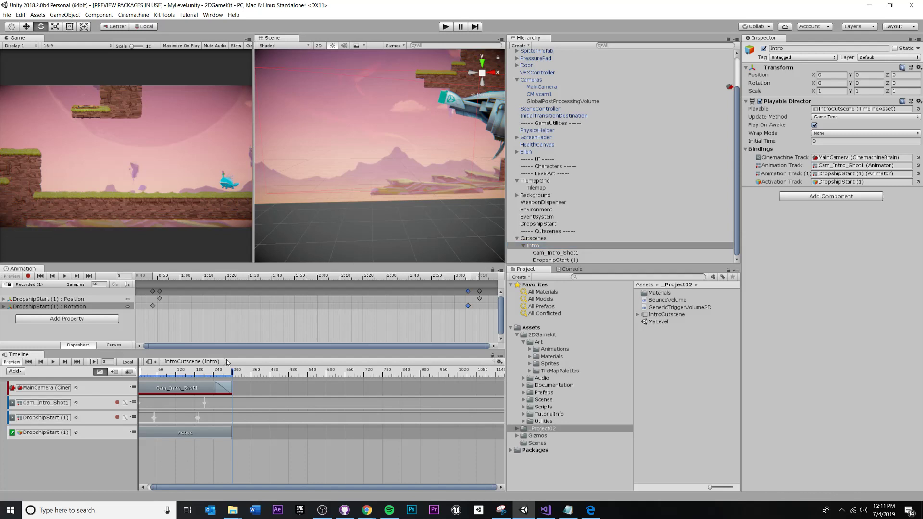
pyautogui.moveTo(154, 373); pyautogui.dragTo(197, 373)
pyautogui.moveTo(224, 432); pyautogui.dragTo(197, 439)
pyautogui.moveTo(197, 373)
pyautogui.mouseDown()
pyautogui.moveTo(249, 373)
pyautogui.moveTo(217, 374)
pyautogui.mouseUp()
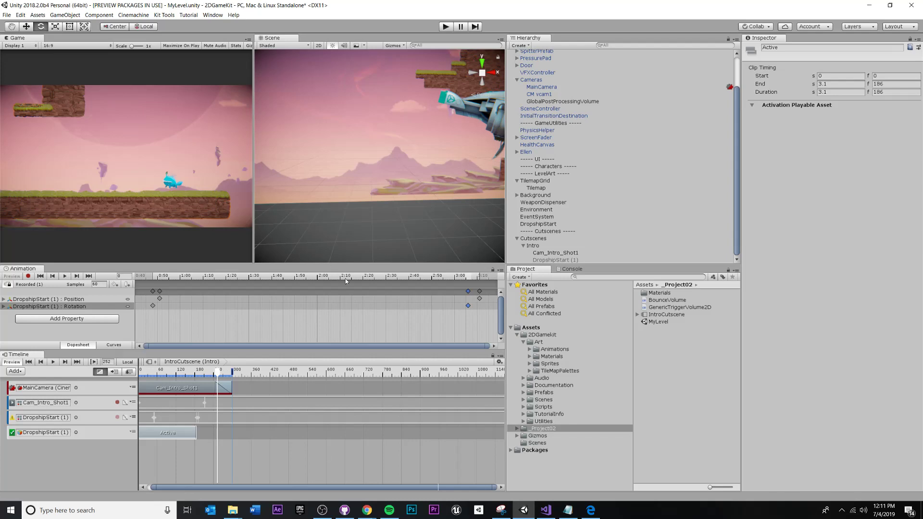
# Select DropshipStart (1) and scrub back to frame 160 to check the dropship.
pyautogui.click(546, 253)
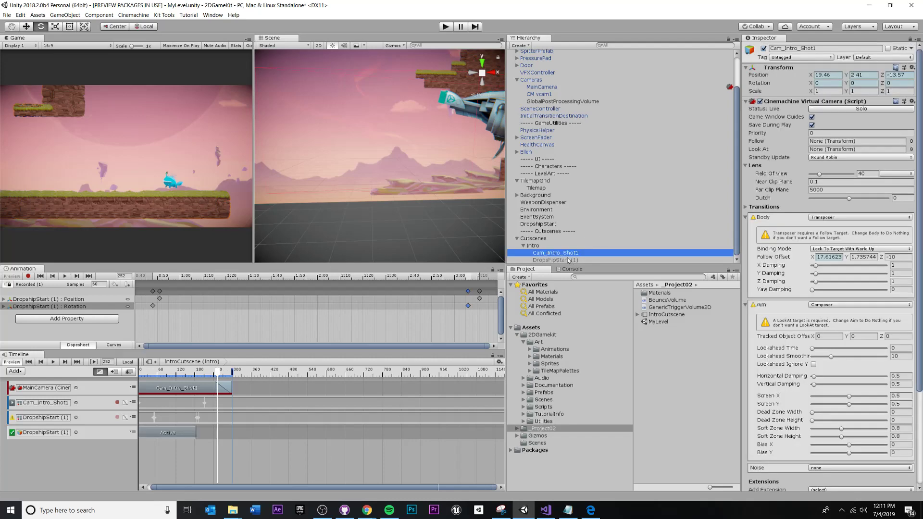
pyautogui.click(548, 260)
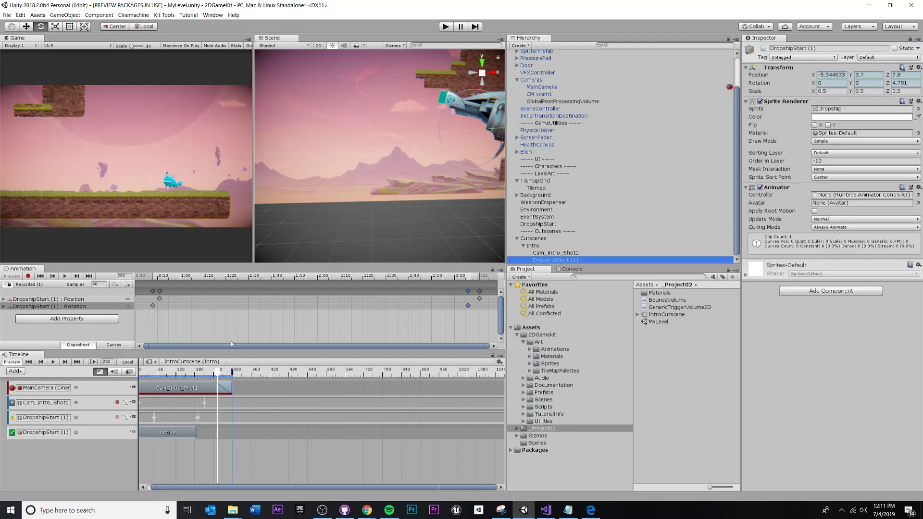
pyautogui.moveTo(220, 379); pyautogui.dragTo(192, 372)
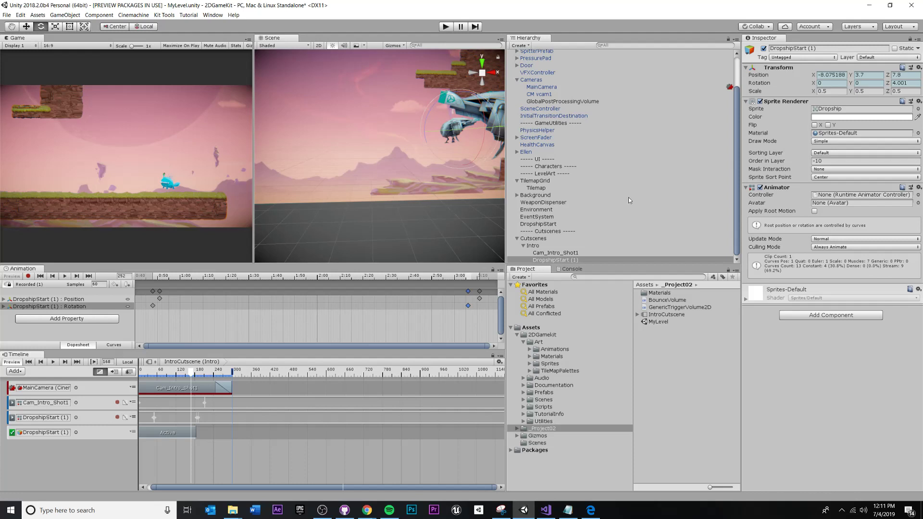
pyautogui.moveTo(363, 176); pyautogui.dragTo(347, 193, button='middle')
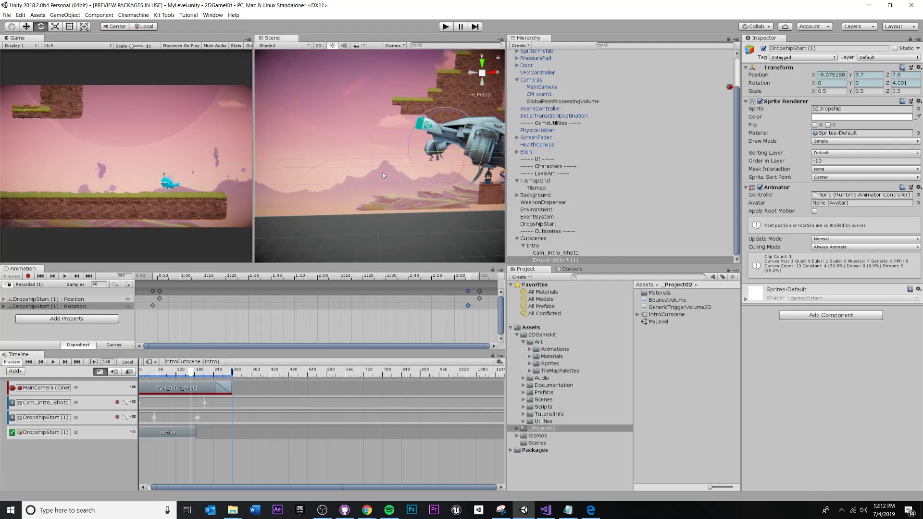